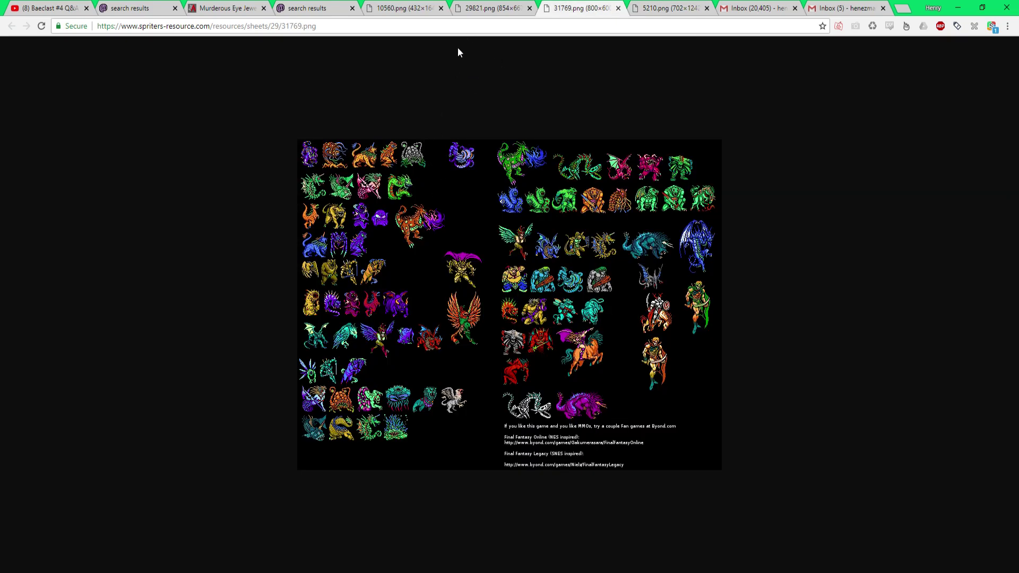
Close the 5210.png sheet in the browser and look over the 10560.png enemy sprites alongside the Photoshop battle mockup
left_click(465, 8)
left_click(569, 4)
key("ctrl+w")
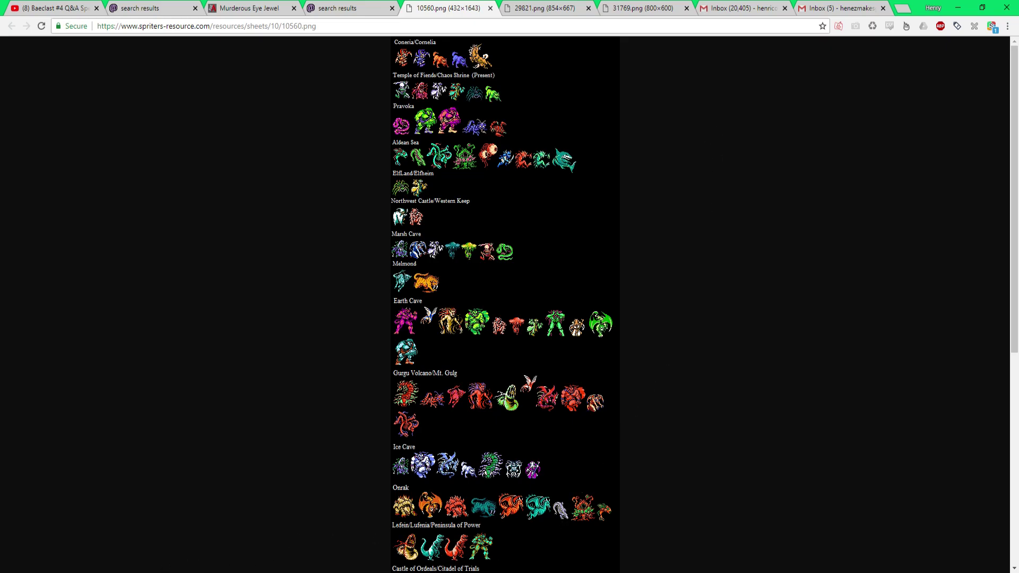
key("alt+Tab")
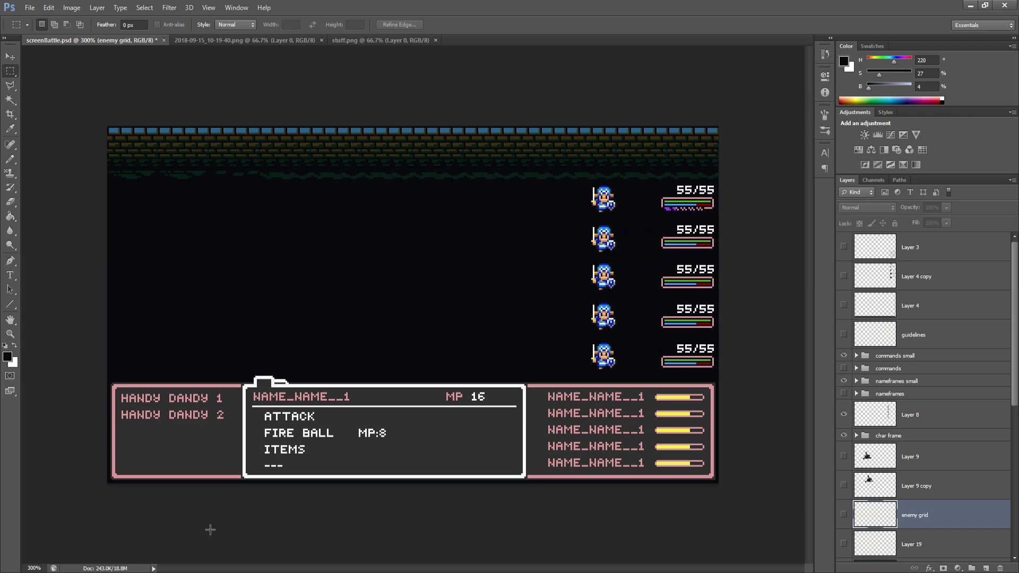
mouse_move(146, 557)
left_click(184, 539)
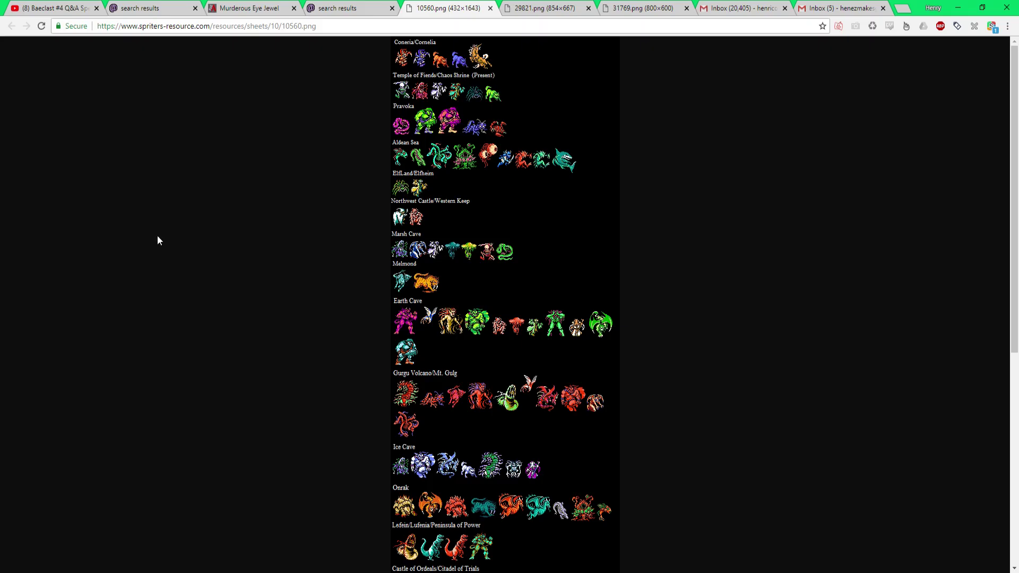
Switch to Photoshop and examine the enemy sprites in the battle grid of screenBattle.psd at different magnifications
key("alt+Tab")
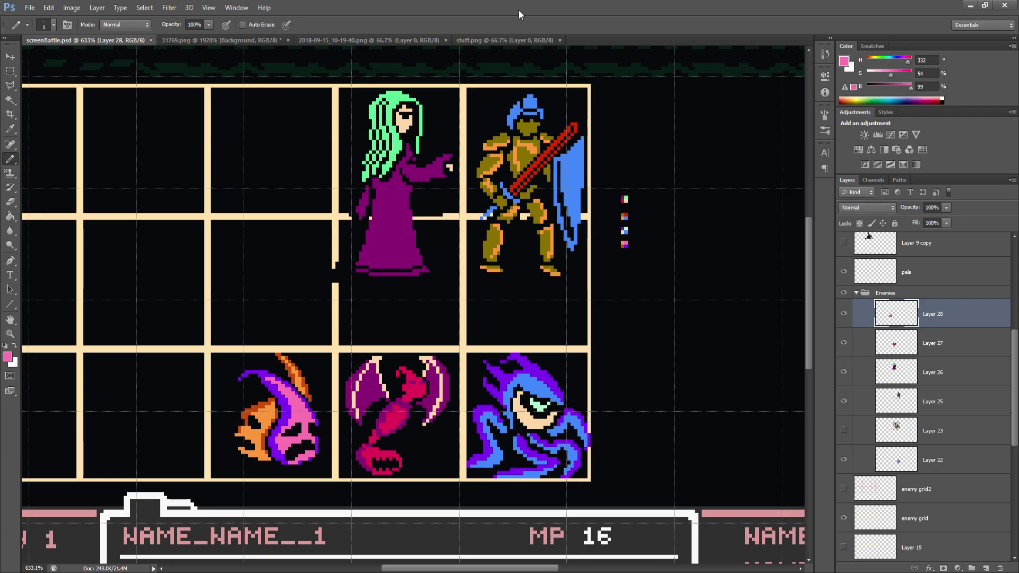
scroll(732, 168, "down", 1)
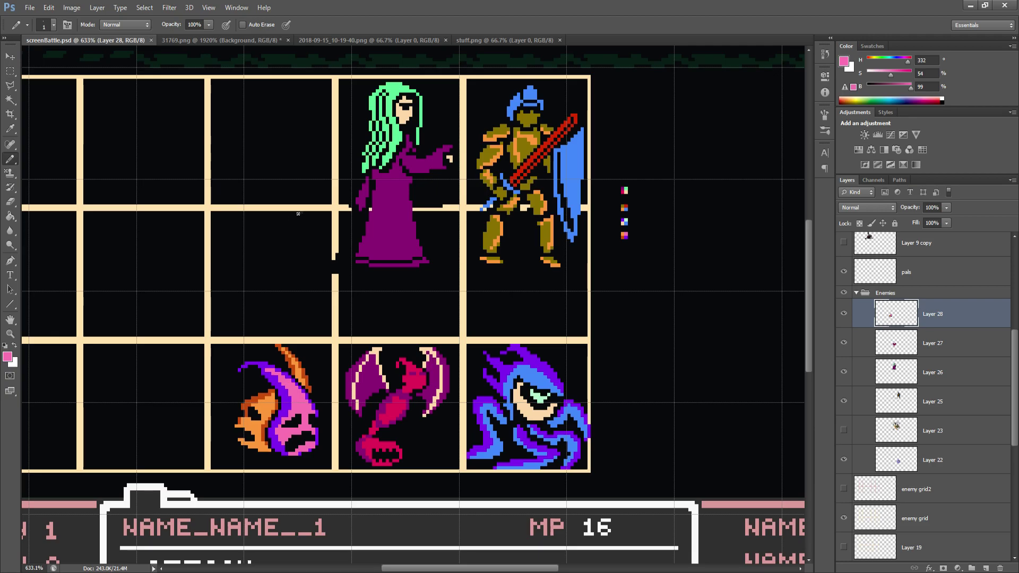
scroll(343, 243, "down", 5)
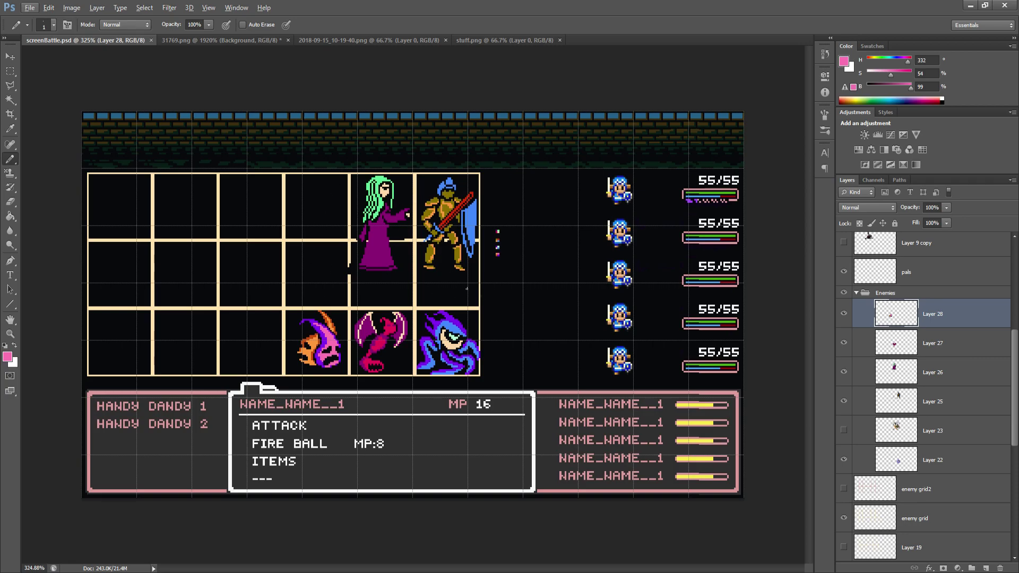
scroll(549, 327, "up", 3)
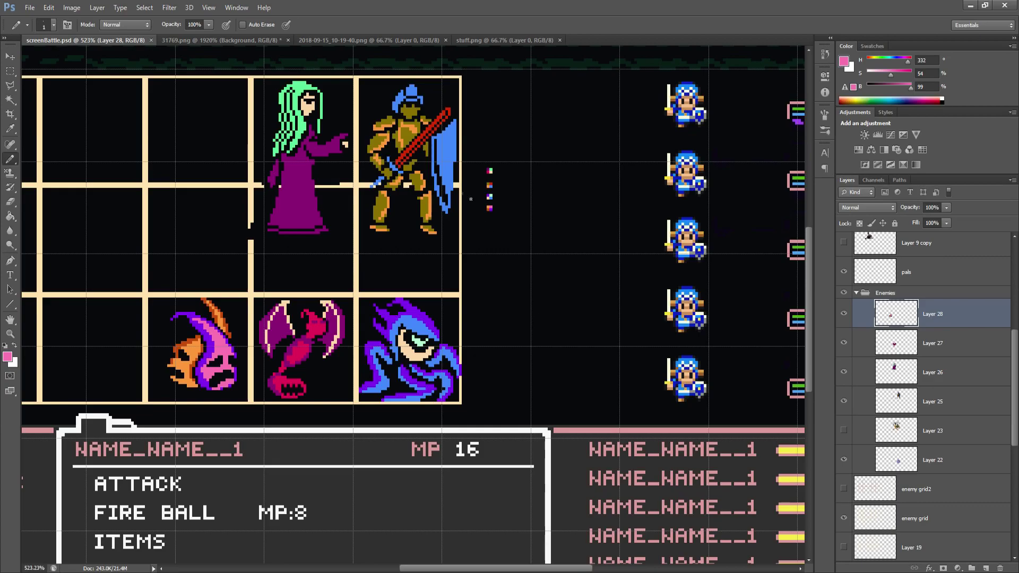
Bring up the 31769.png sprite sheet and examine its enemy sprites and the palette swatches beside them
left_click(212, 40)
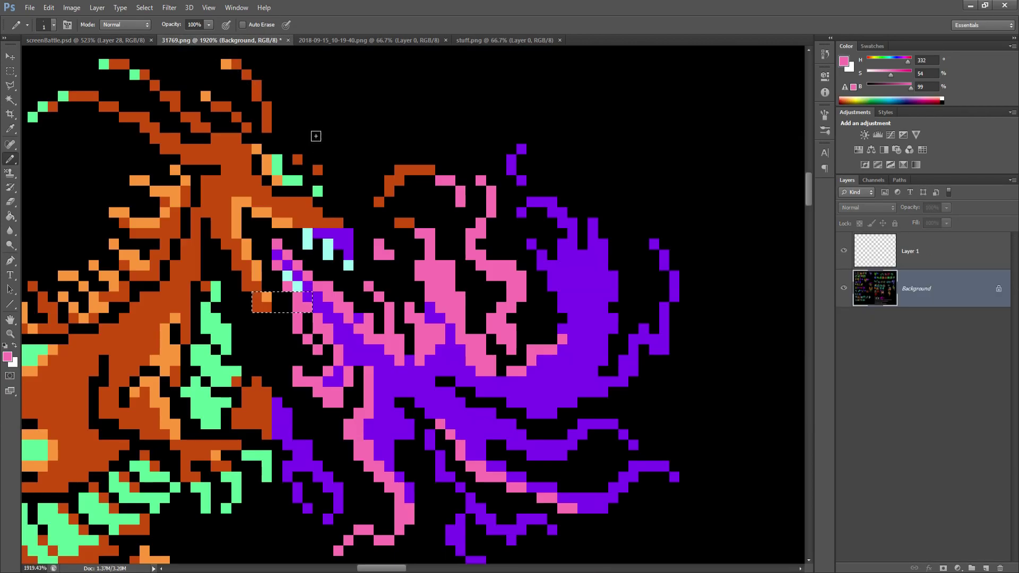
scroll(318, 141, "down", 5)
key("m")
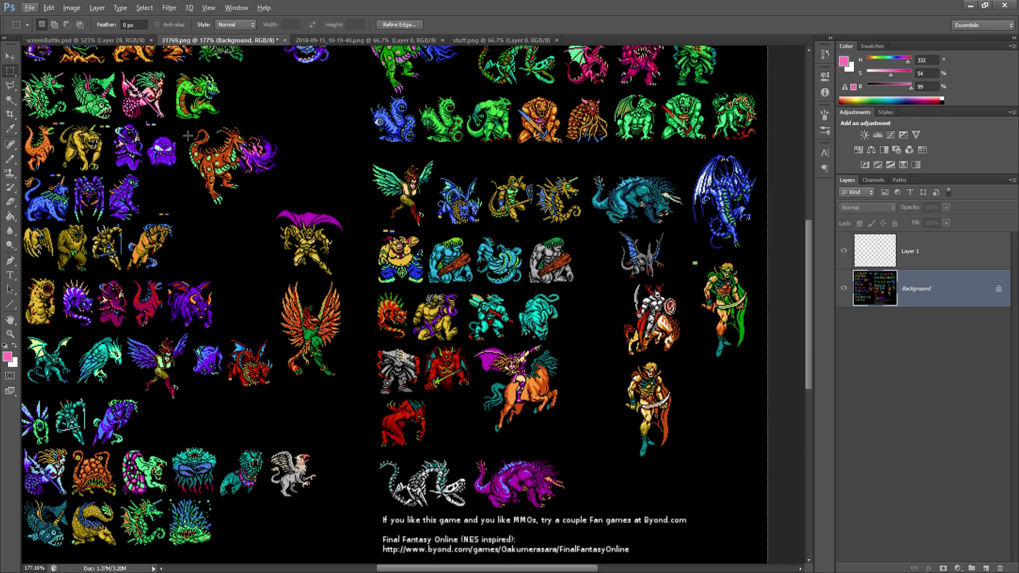
scroll(188, 135, "up", 3)
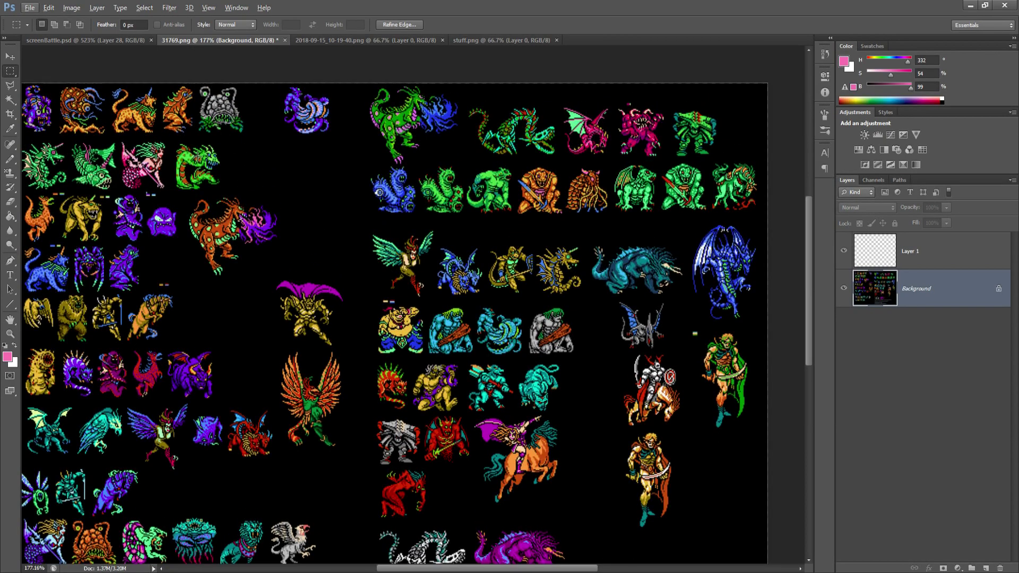
scroll(139, 281, "up", 3)
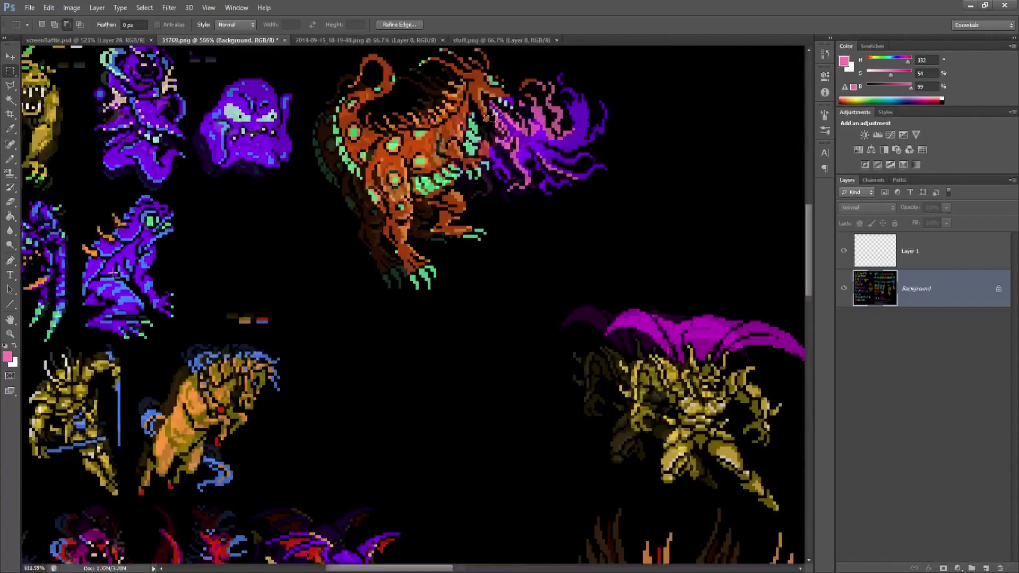
scroll(113, 273, "up", 1)
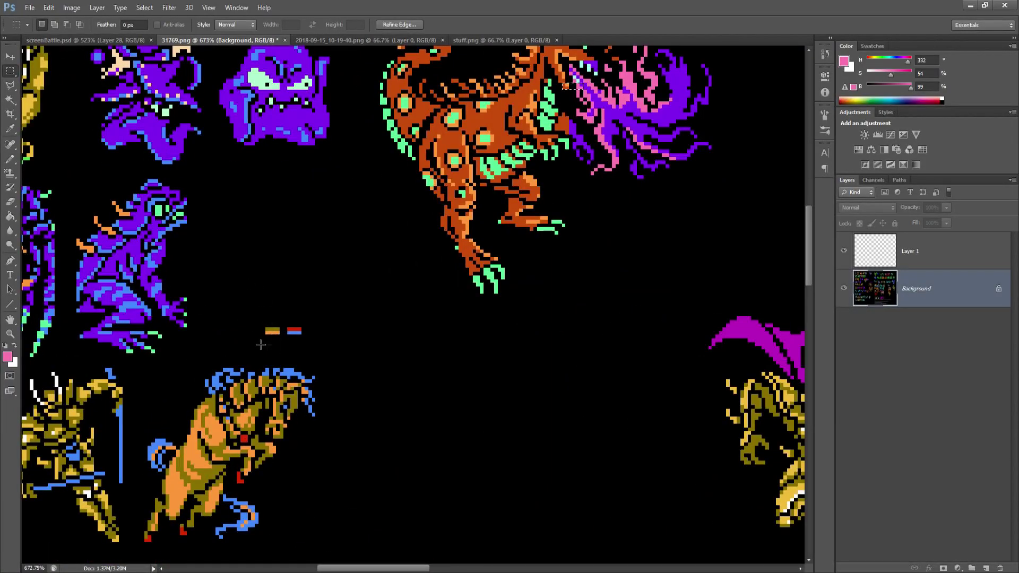
scroll(254, 319, "up", 3)
scroll(205, 302, "up", 1)
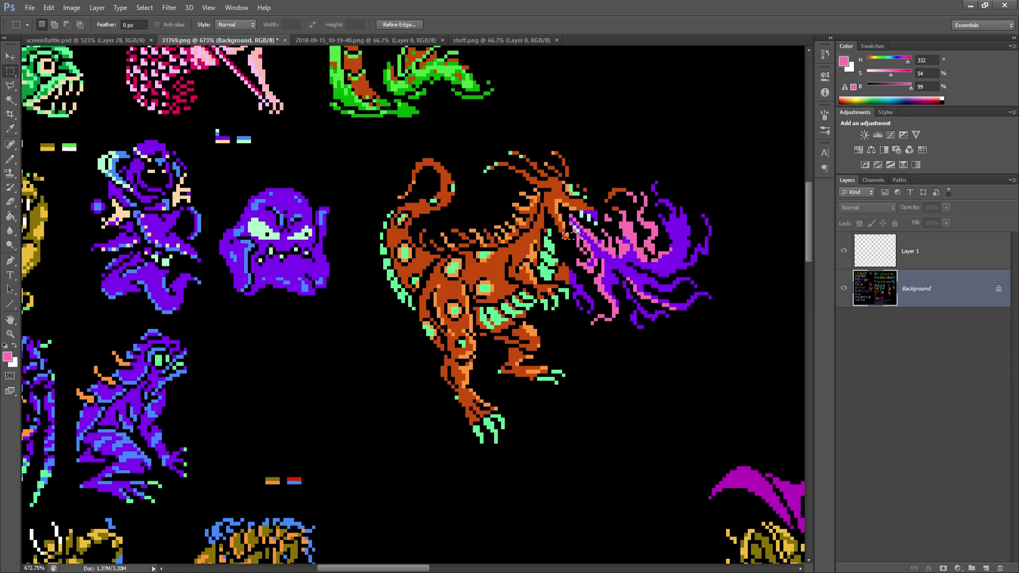
scroll(369, 358, "left", 7)
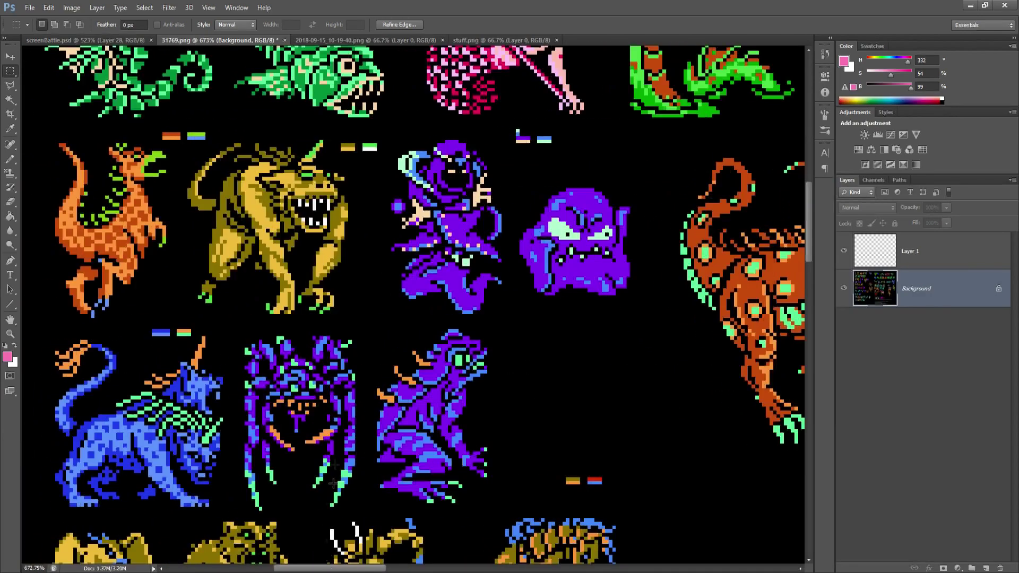
scroll(369, 358, "down", 3)
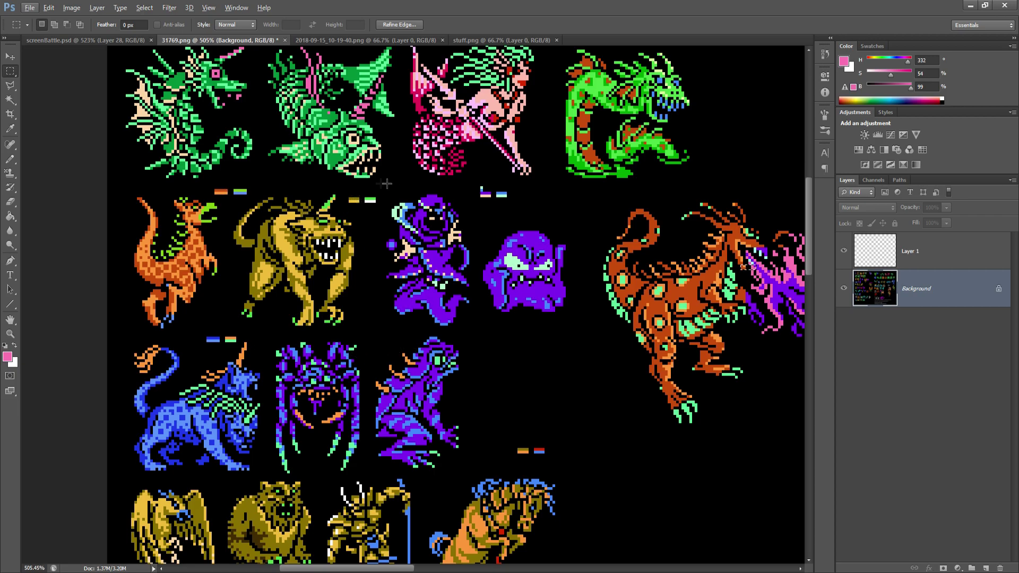
scroll(389, 232, "up", 2)
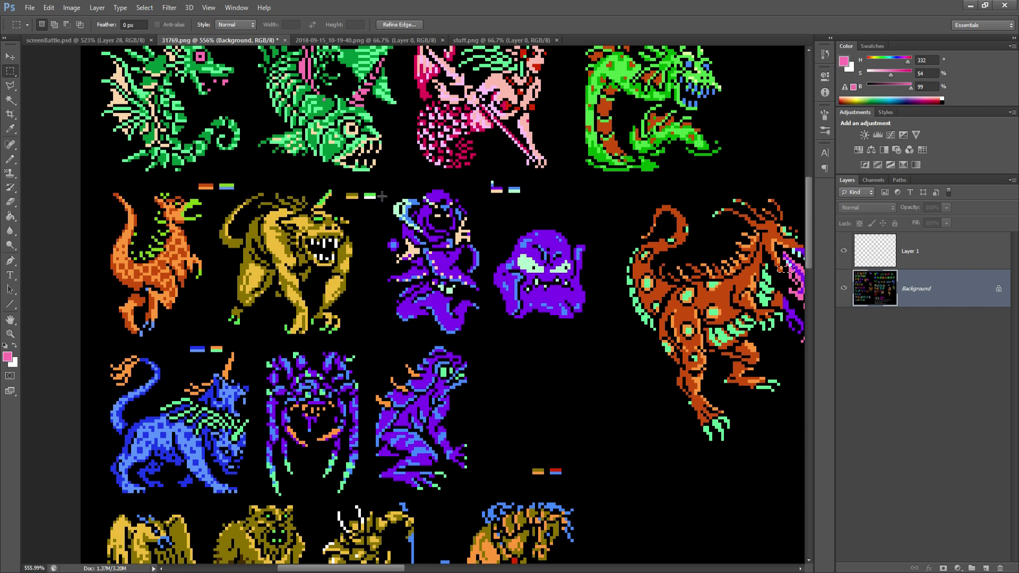
scroll(382, 202, "up", 1)
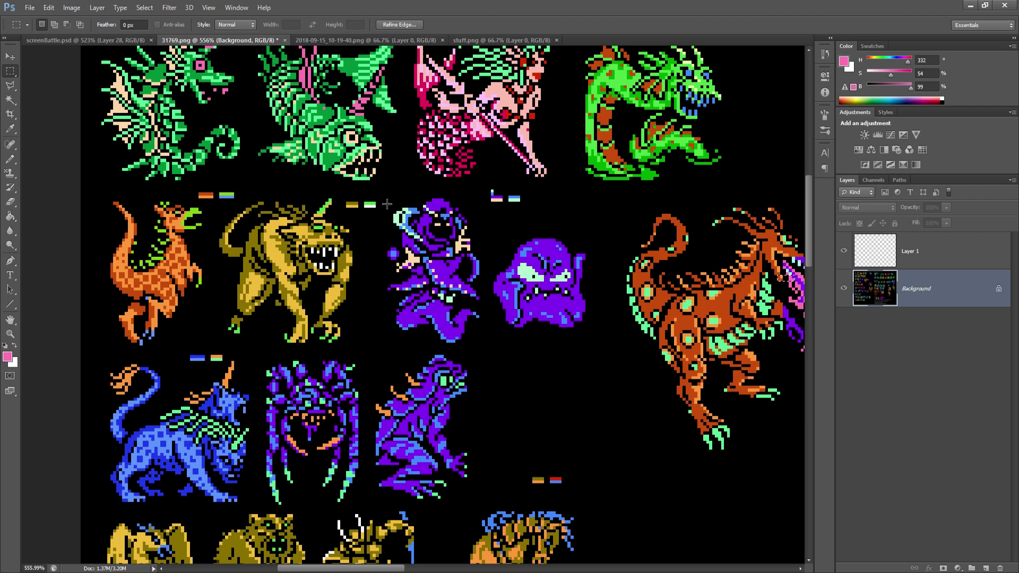
scroll(385, 233, "up", 1)
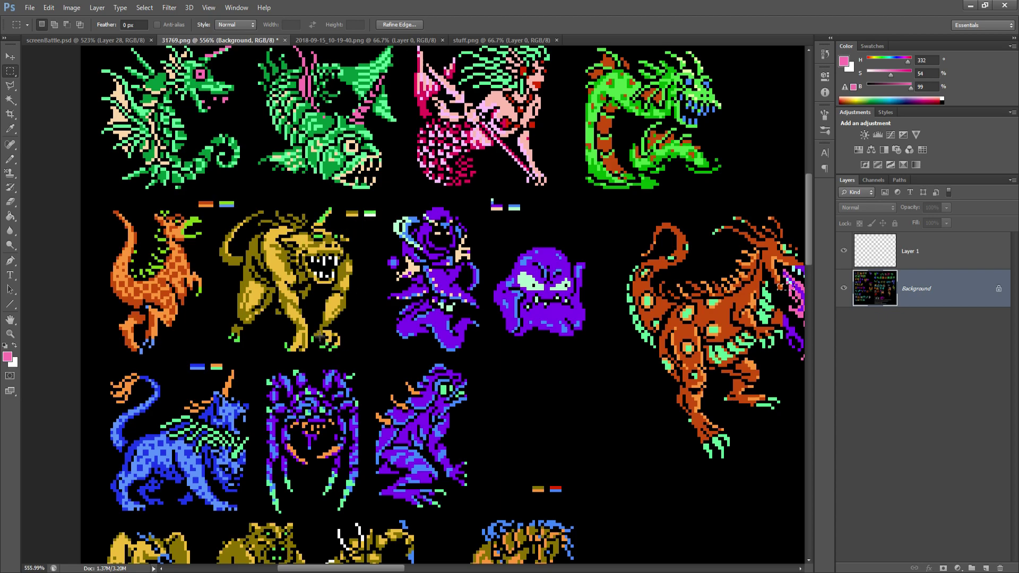
Examine the larger monsters in the 31769.png sheet, including the orange fire-breathing dragon, the caped golden warrior and the club-wielding giant
scroll(337, 262, "up", 5)
scroll(337, 261, "right", 5)
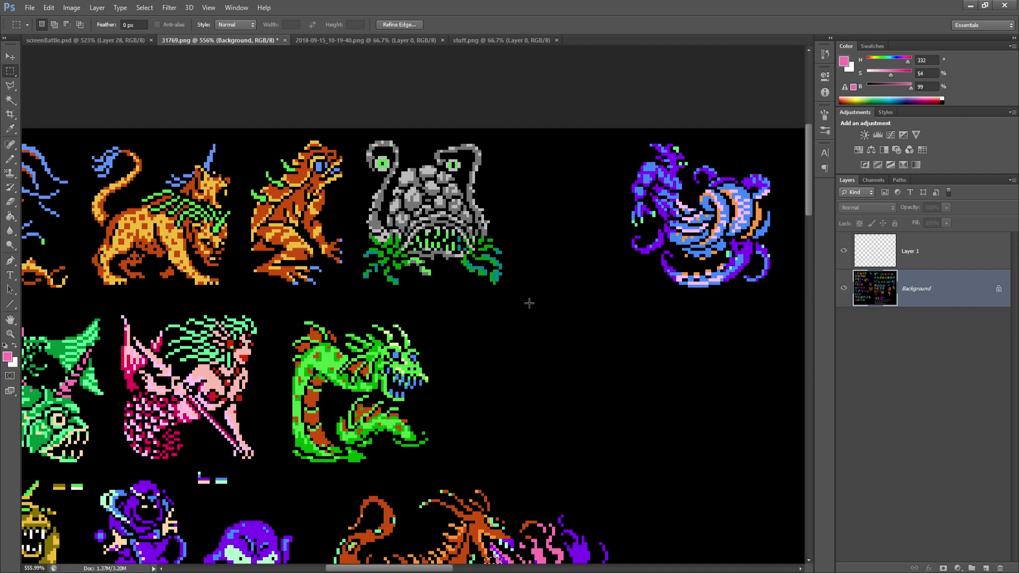
scroll(552, 368, "down", 5)
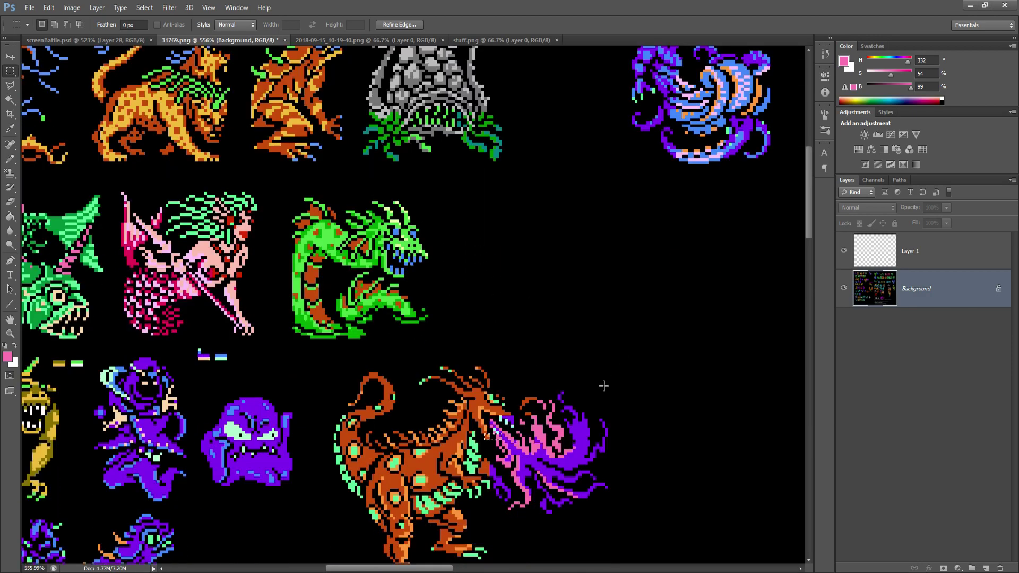
scroll(602, 375, "down", 4)
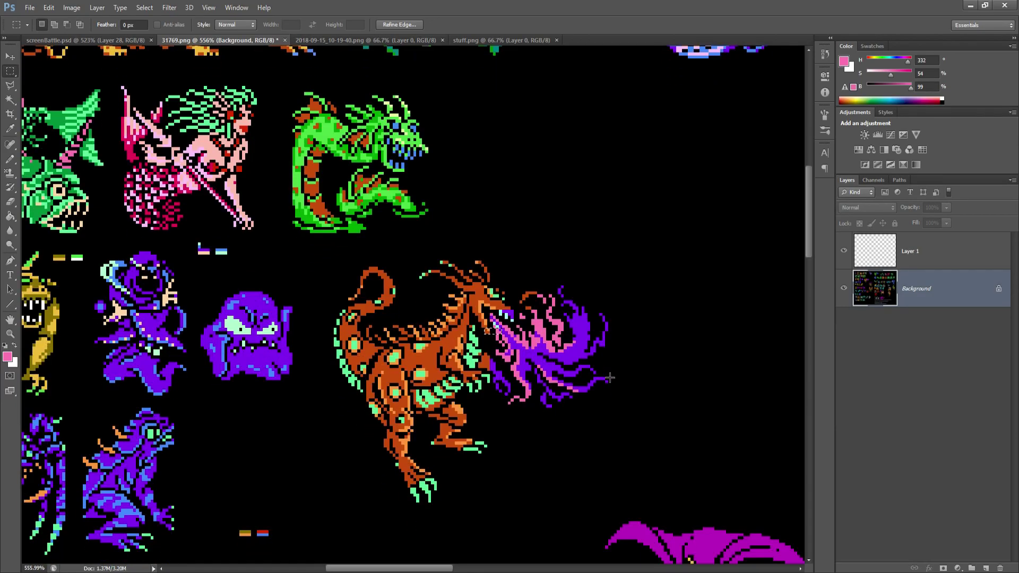
scroll(648, 352, "down", 1)
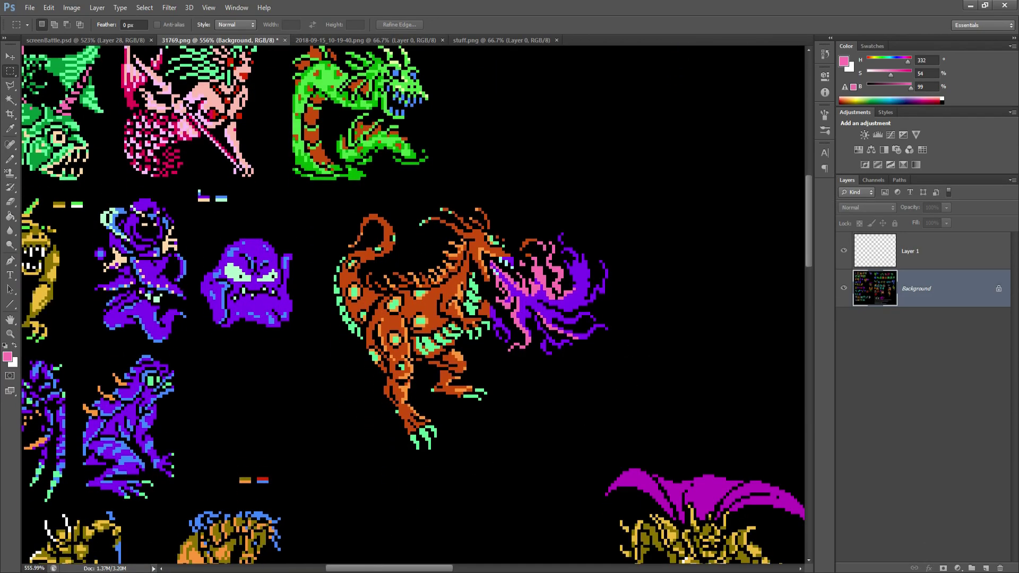
left_click_drag(401, 571, 450, 560)
scroll(508, 459, "down", 3)
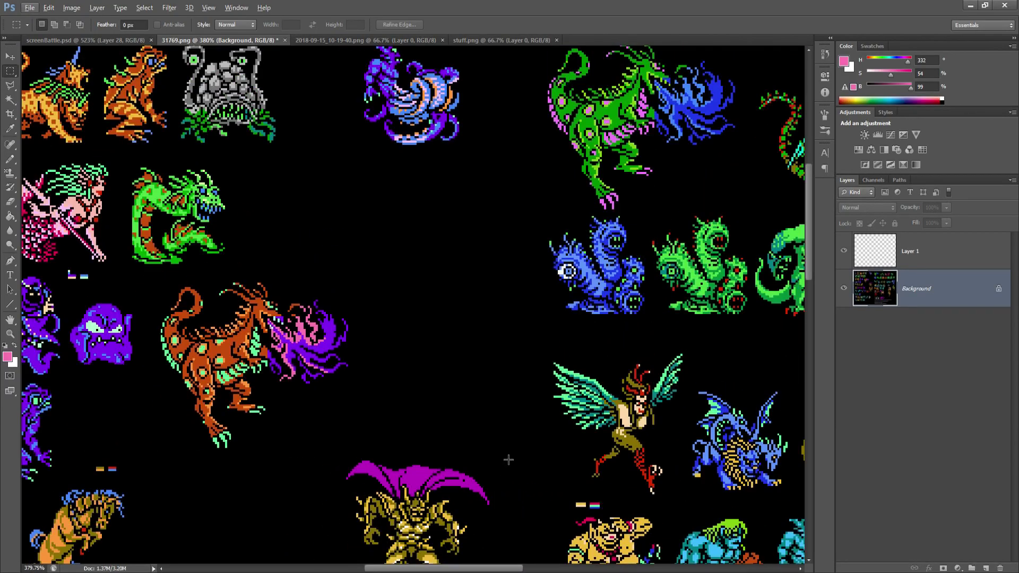
scroll(509, 460, "up", 3)
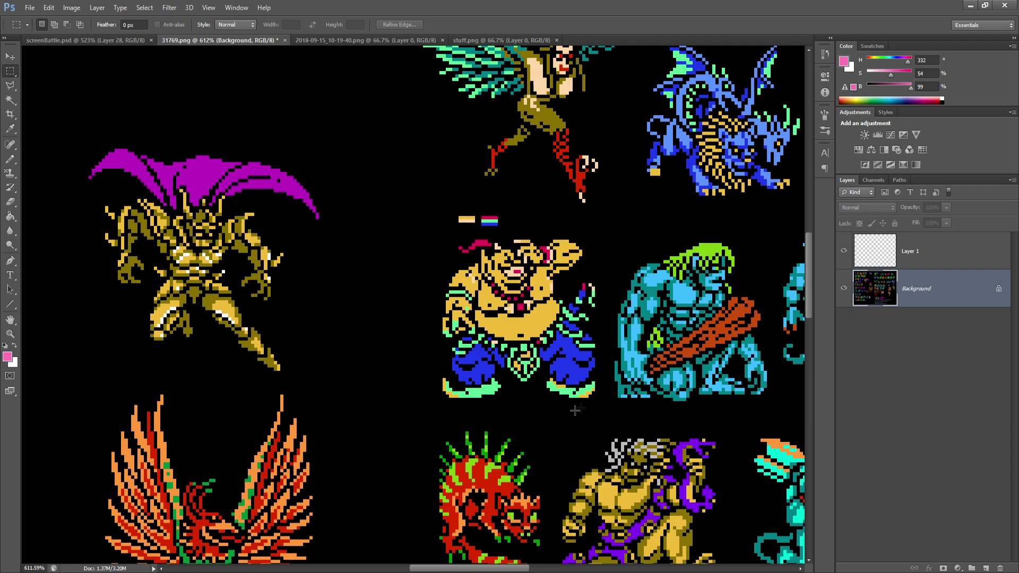
scroll(557, 452, "down", 5)
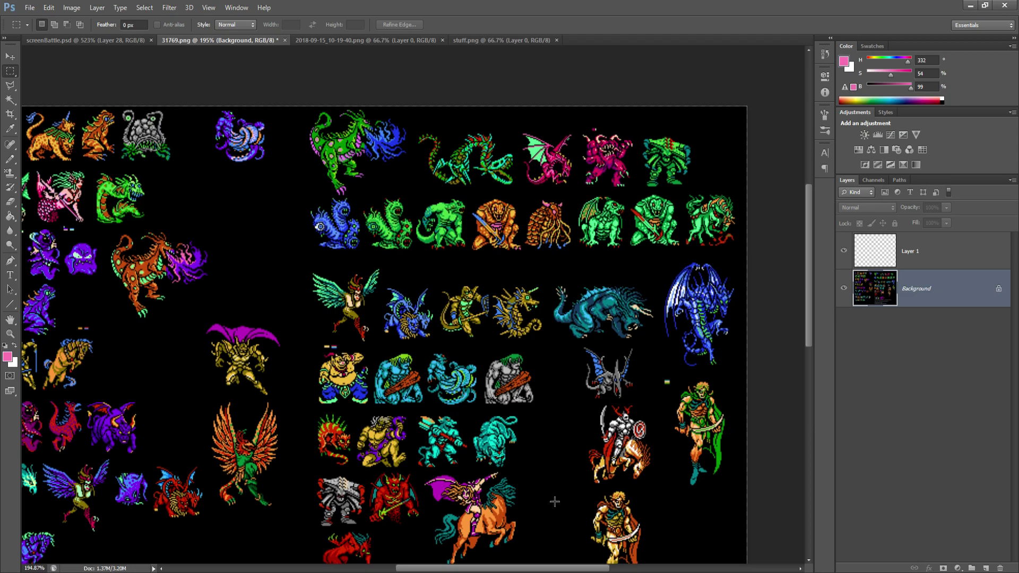
Compare the enemy sprites in the screenBattle.psd grid with the reference monsters in 31769.png
left_click(109, 40)
scroll(520, 197, "up", 1)
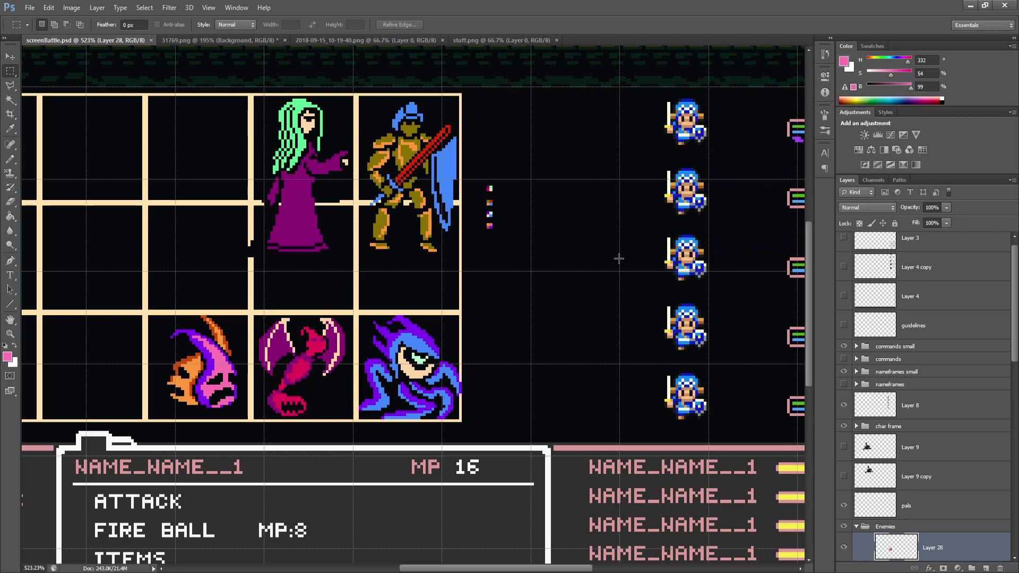
left_click(196, 41)
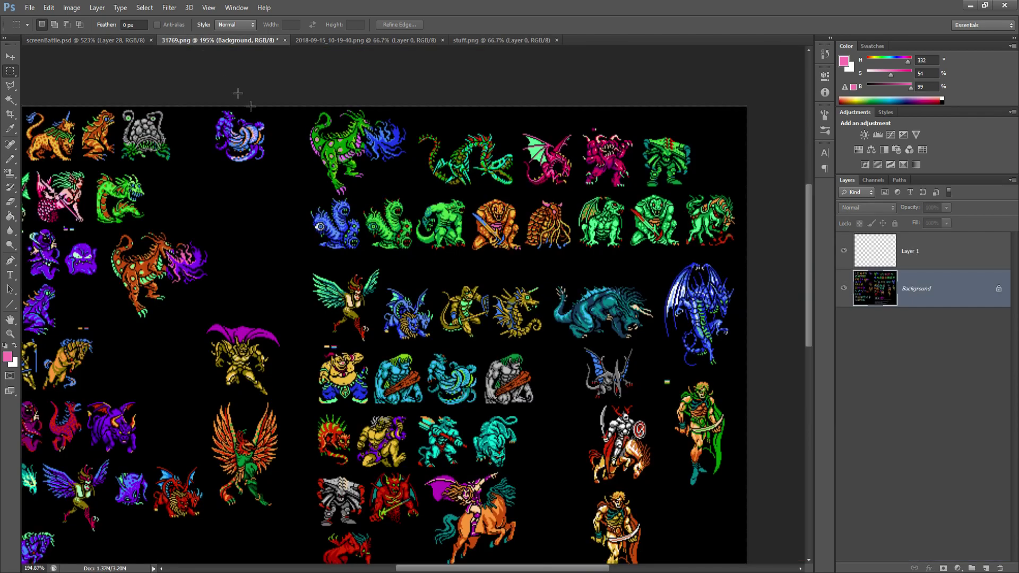
scroll(426, 217, "up", 3)
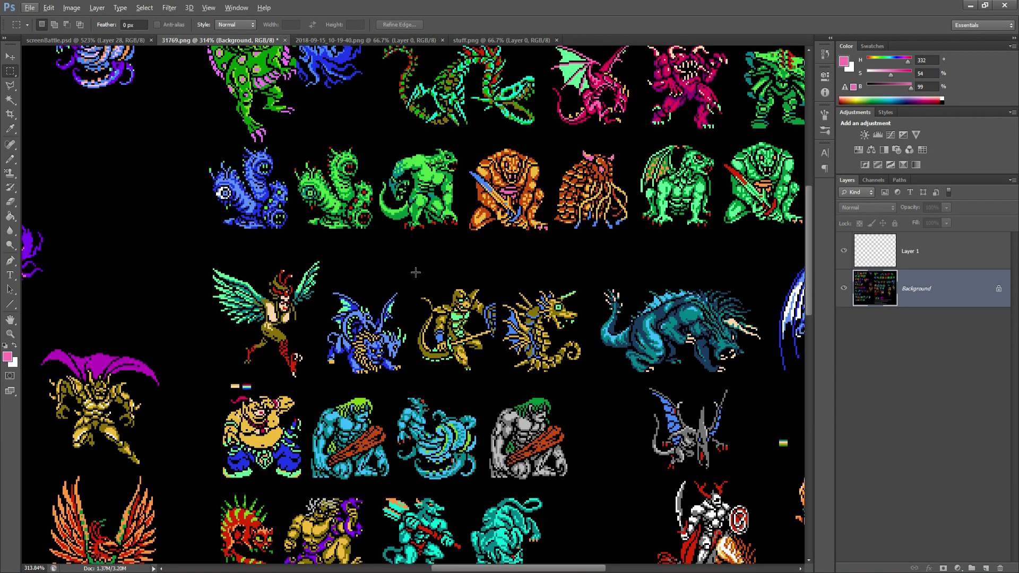
key("ctrl+shift+Tab")
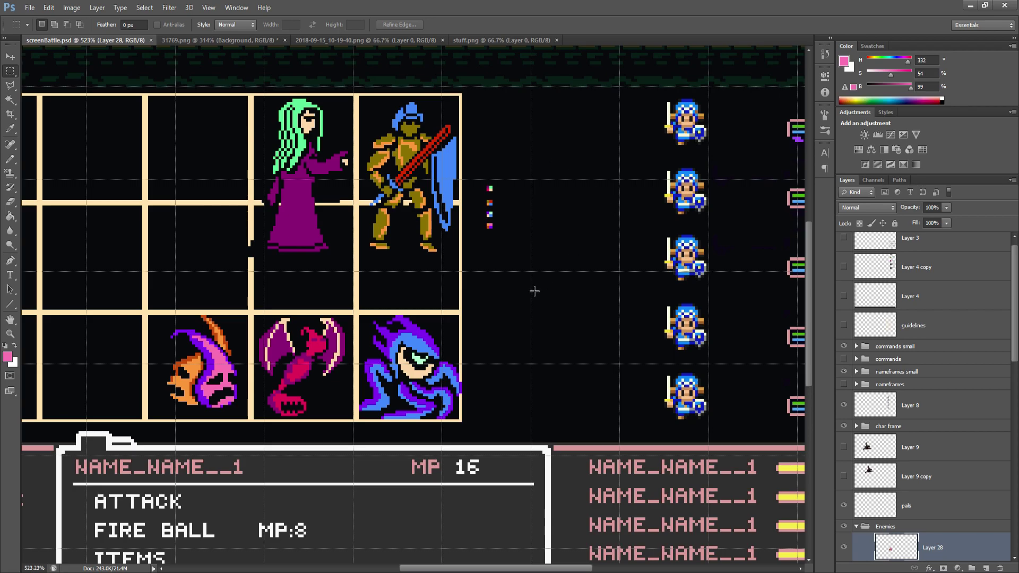
scroll(535, 291, "down", 3)
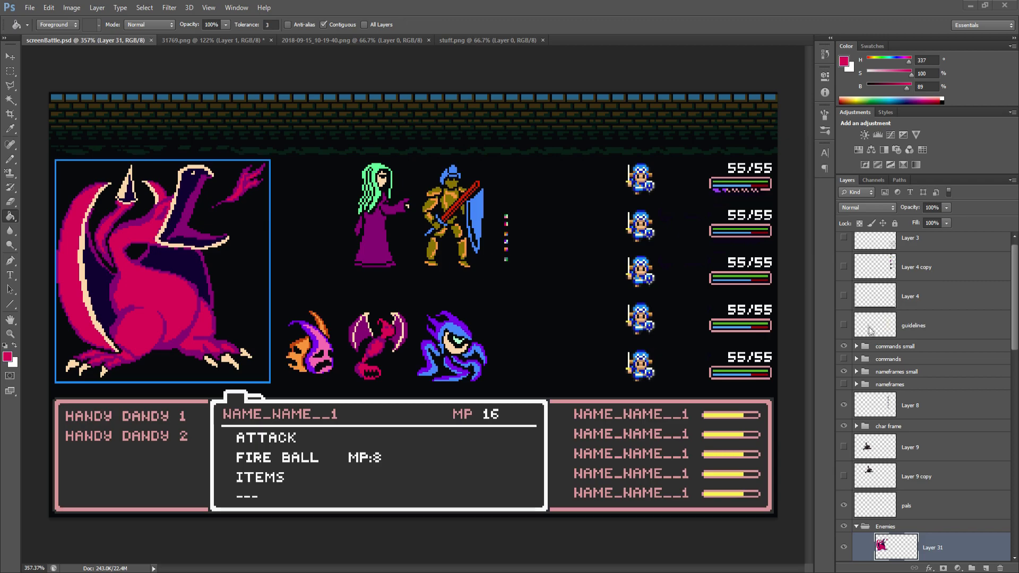
Move the framed pink dragon on Layer 31 into the battle scene's upper-left corner over the brick wall, and select Layer 30
scroll(928, 425, "down", 1)
left_click(11, 57)
left_click_drag(263, 230, 257, 164)
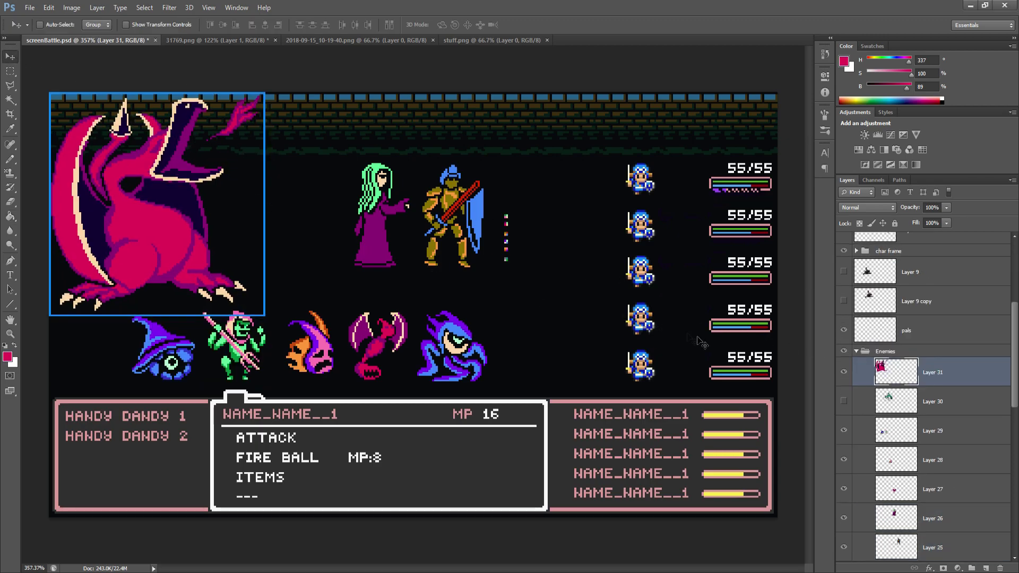
left_click(914, 408)
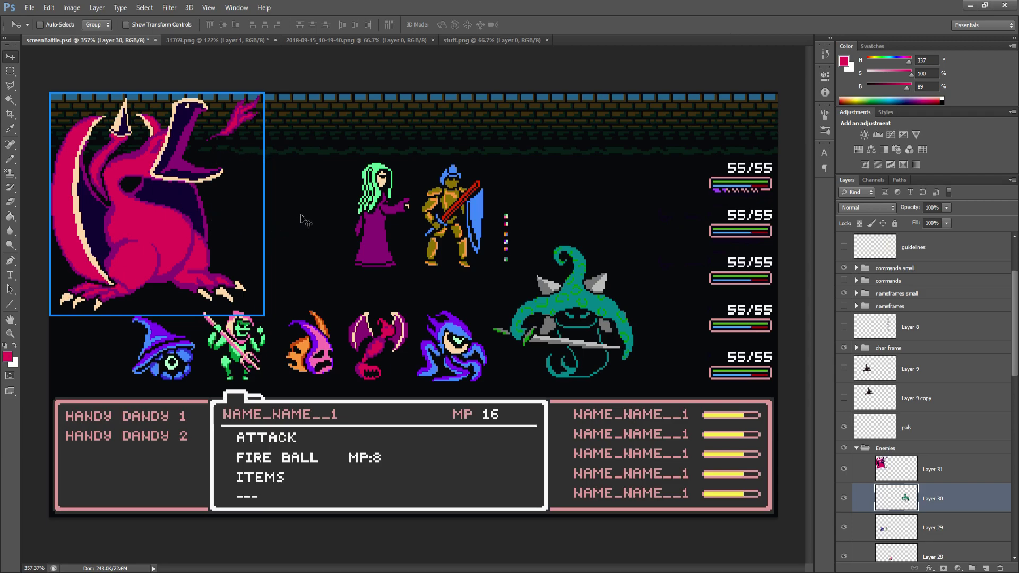
Return to the 31769.png sheet and examine the large warrior and dragon sprites near its right edge
left_click(218, 40)
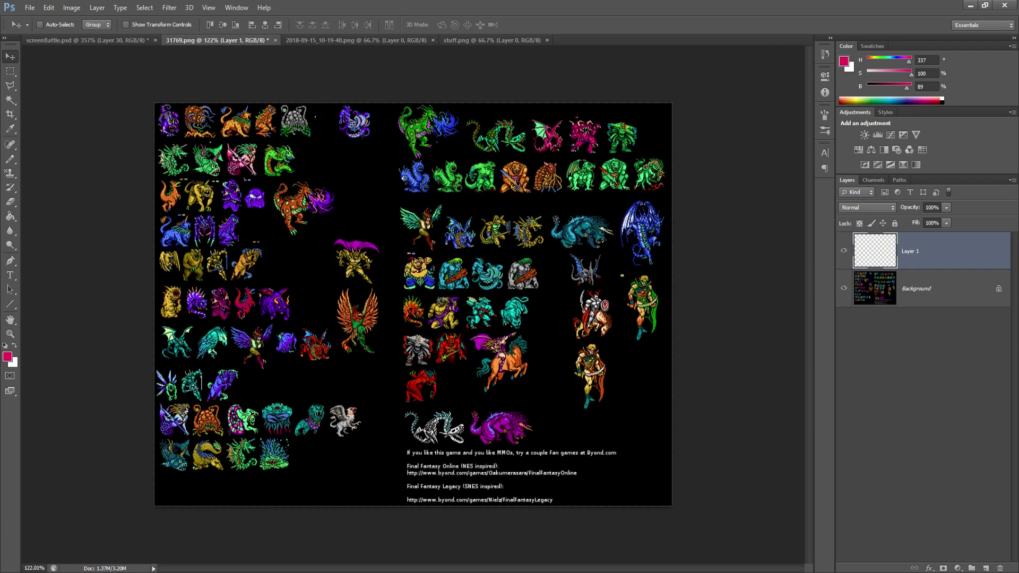
scroll(708, 260, "up", 5)
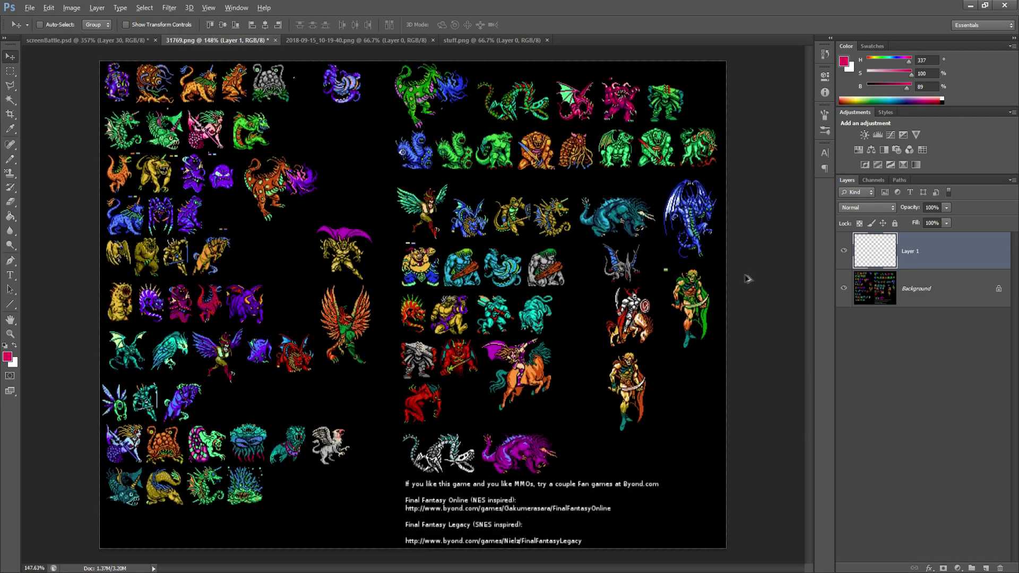
scroll(694, 378, "up", 3)
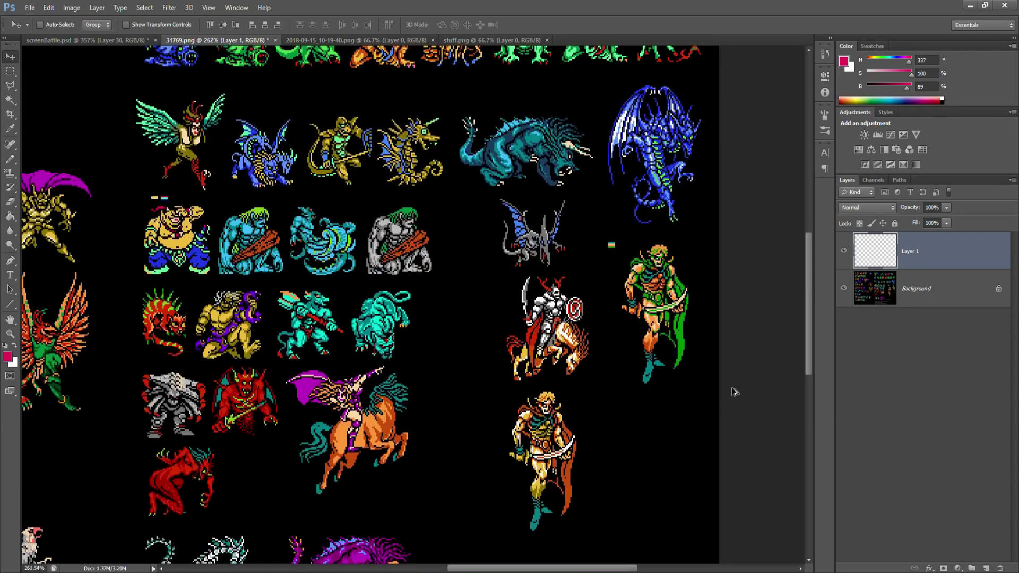
Examine the green-caped swordsman, mounted knight, blue dragon and neighbouring monsters in the 31769.png sheet for their relative sizes
left_click(87, 41)
left_click(183, 42)
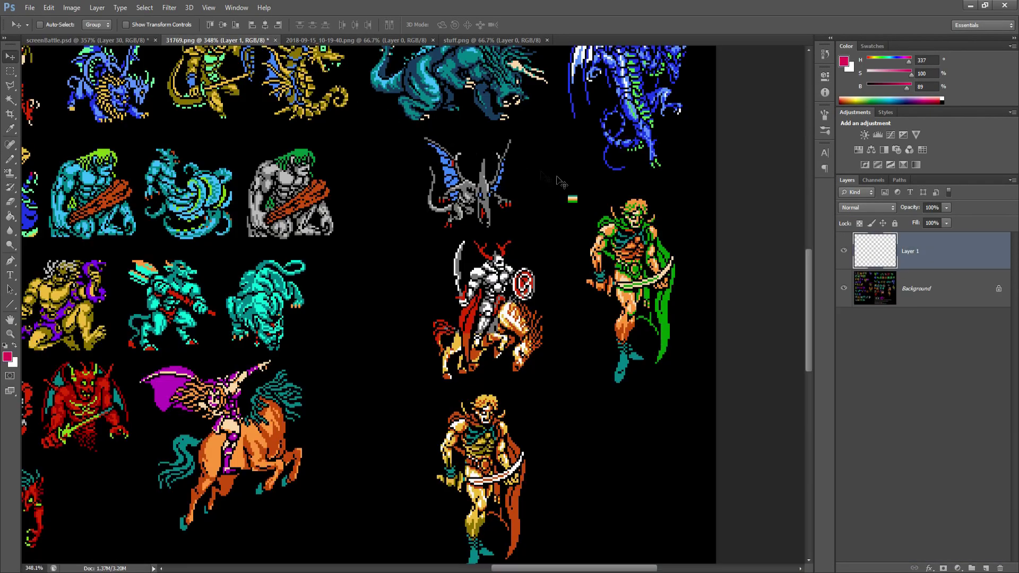
scroll(738, 244, "down", 3)
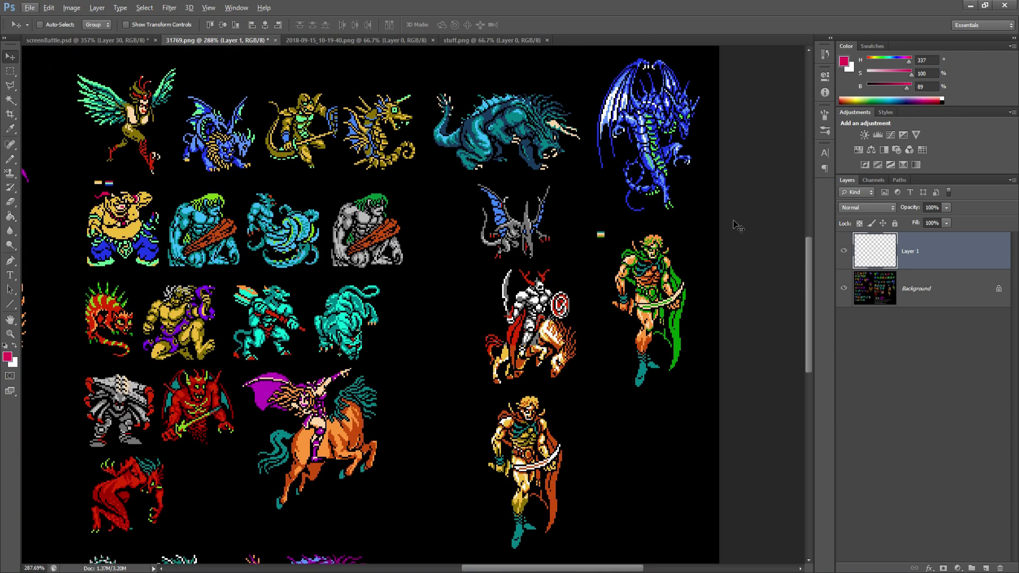
scroll(720, 157, "up", 3)
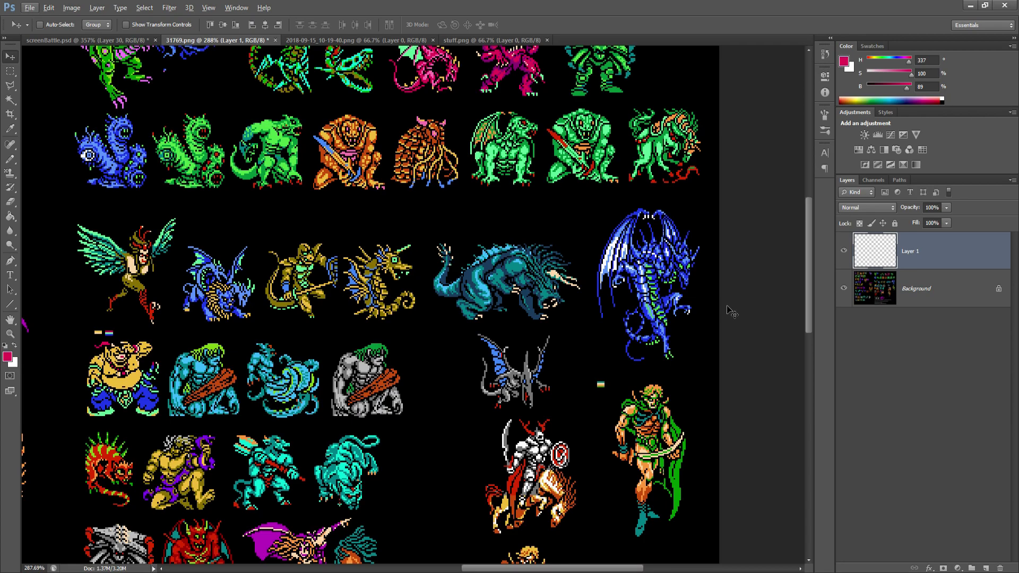
scroll(712, 254, "up", 1)
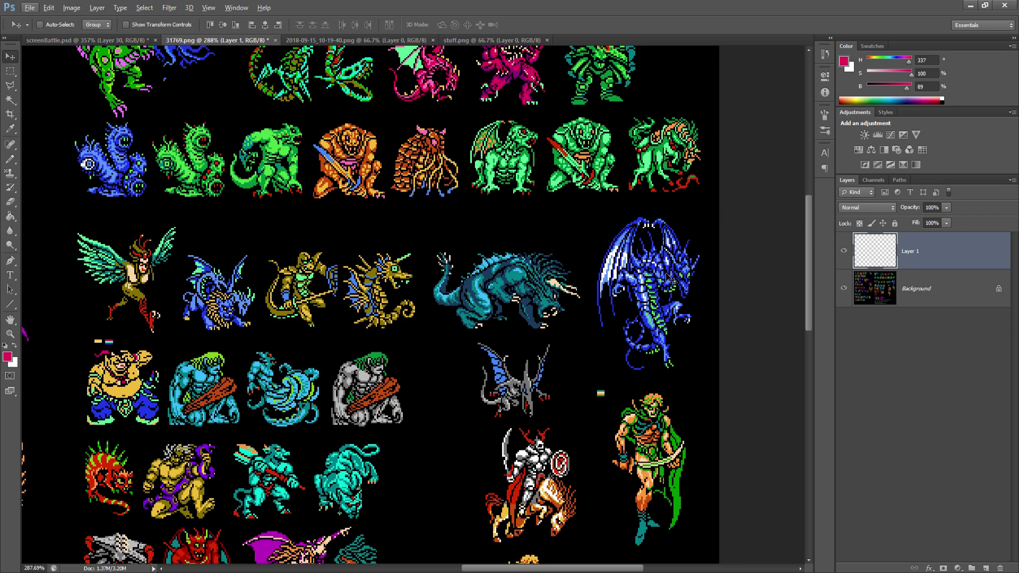
Switch back to screenBattle.psd and make Layer 23 in the Enemies group visible
key("ctrl+shift+Tab")
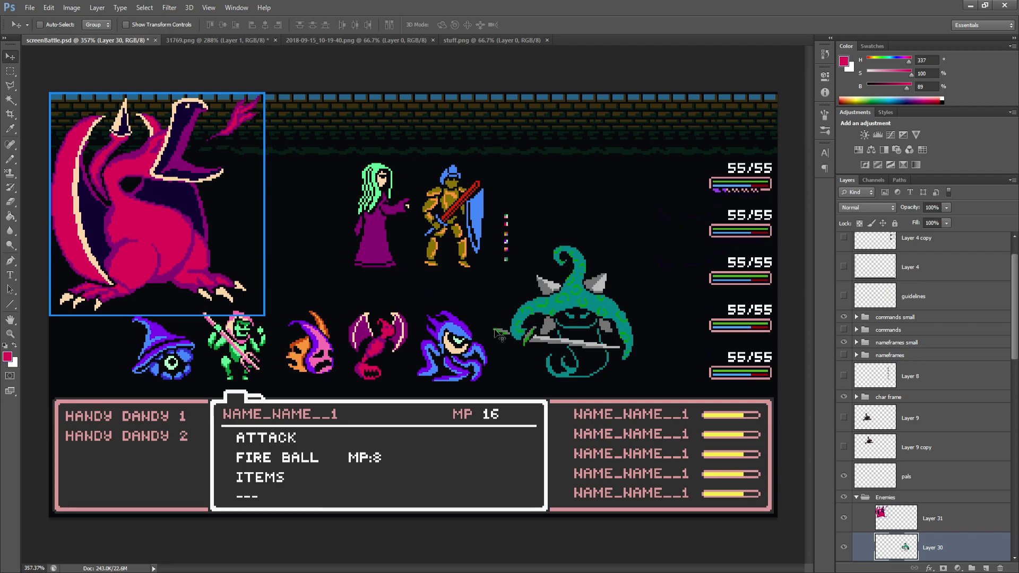
scroll(902, 356, "up", 1)
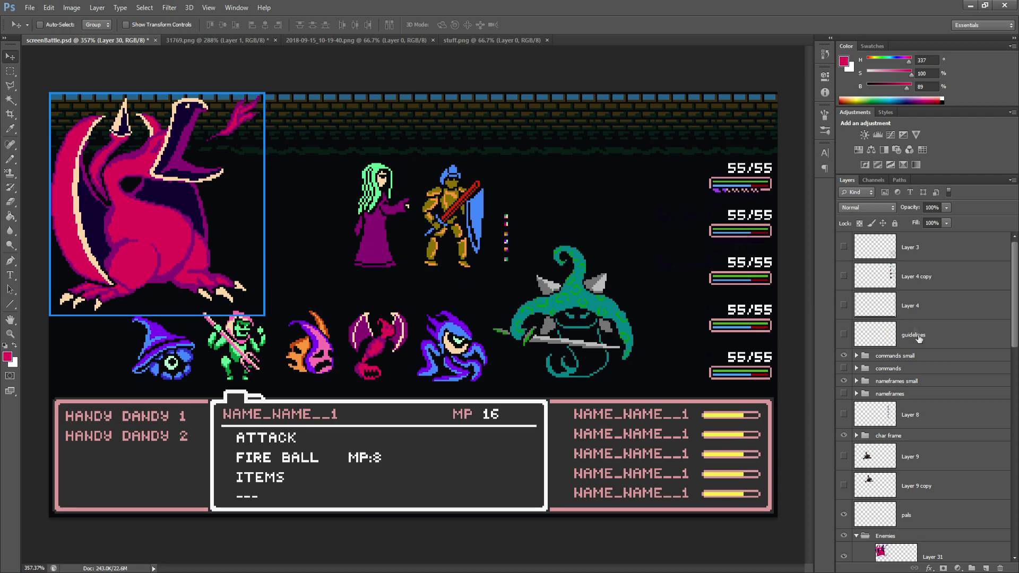
scroll(949, 452, "down", 3)
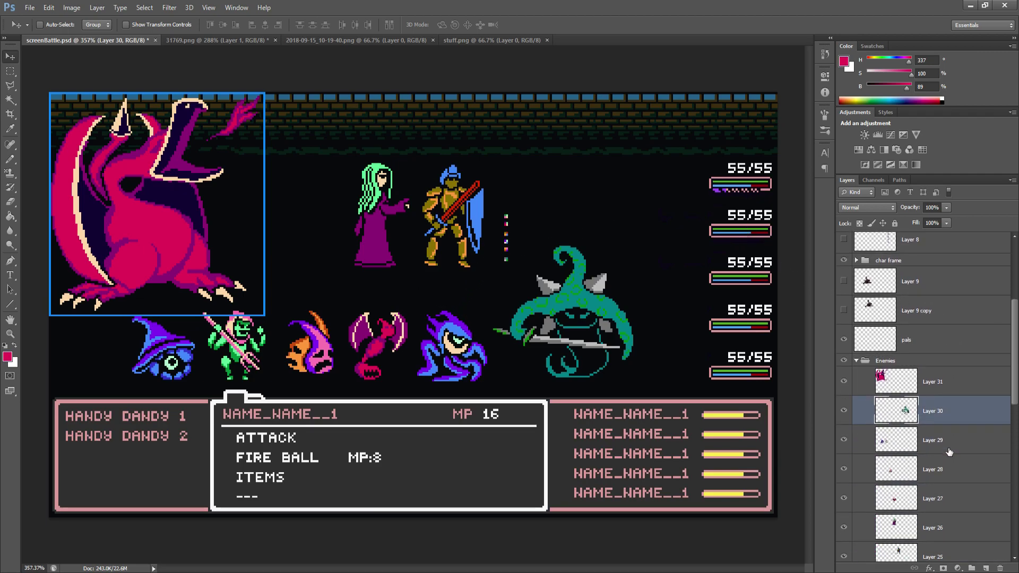
scroll(949, 452, "down", 2)
left_click(844, 469)
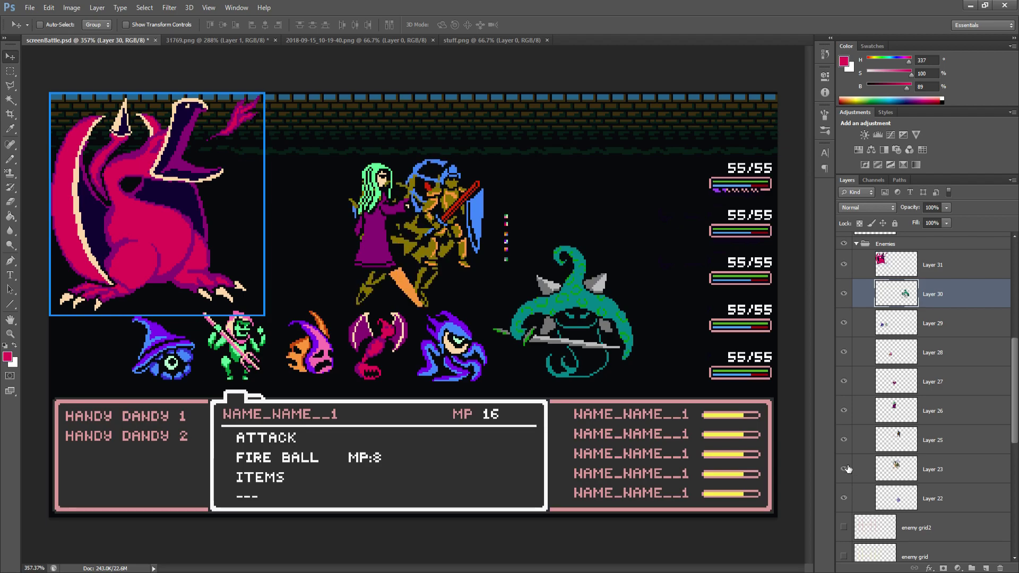
Move the large sword-wielding knight on Layer 23 up and right, against the brick wall above the teal horned monster
mouse_move(531, 206)
left_mouse_down()
mouse_move(546, 195)
mouse_move(538, 200)
left_mouse_up()
left_click(912, 467)
left_click_drag(639, 272, 776, 211)
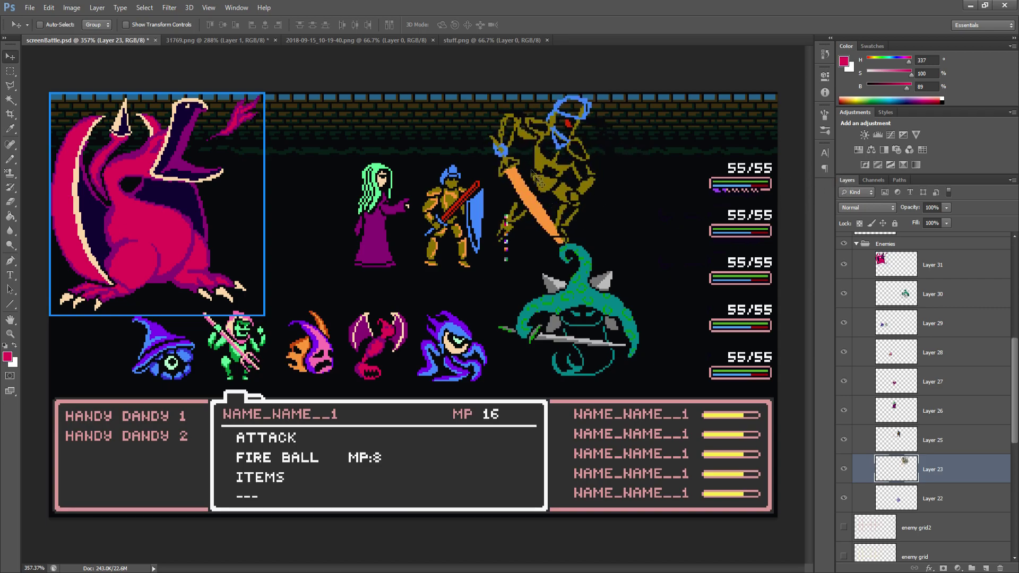